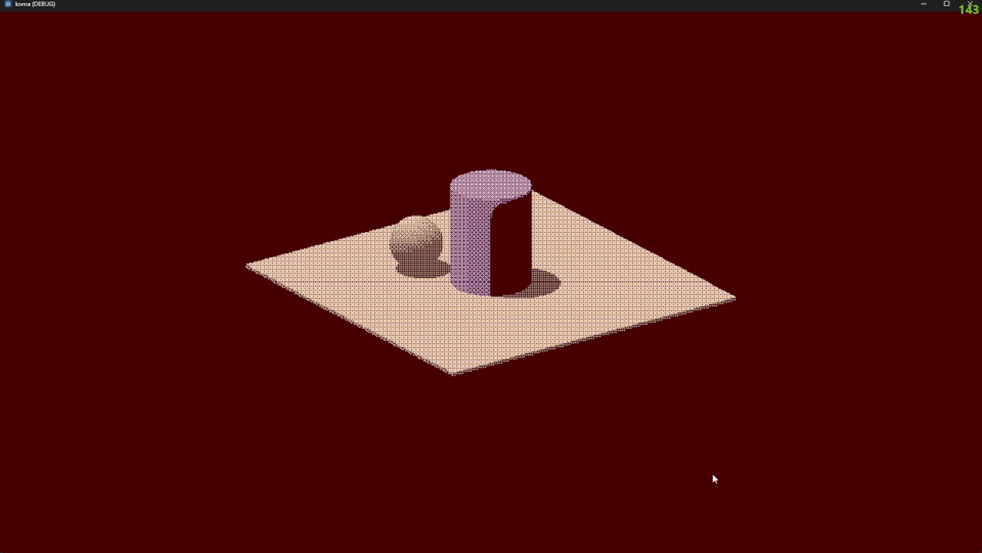
Close the running game and create the Forward+ project Tutorial_Dither in a new folder, opening it for editing.
key("Escape")
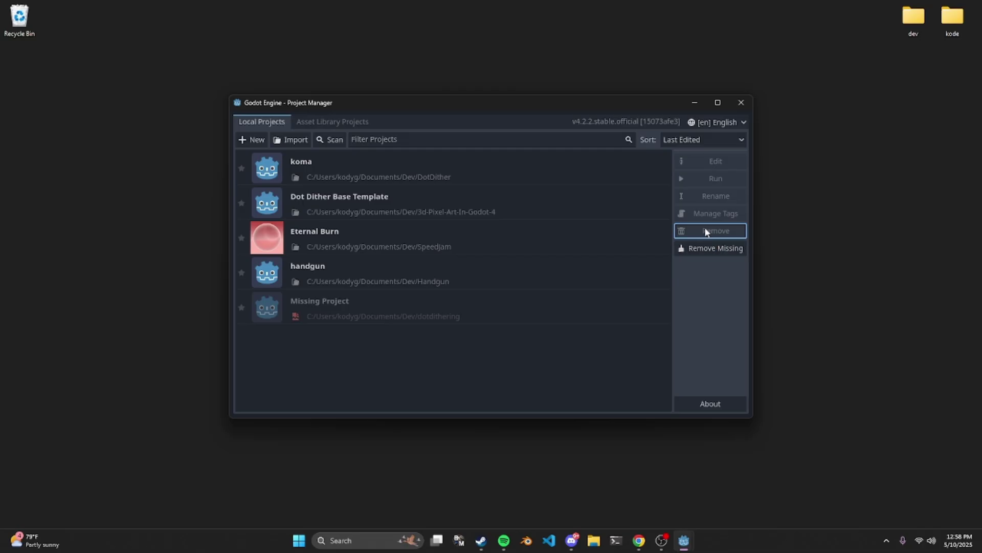
left_click(252, 141)
type("Tutorial_Dither")
left_click(613, 194)
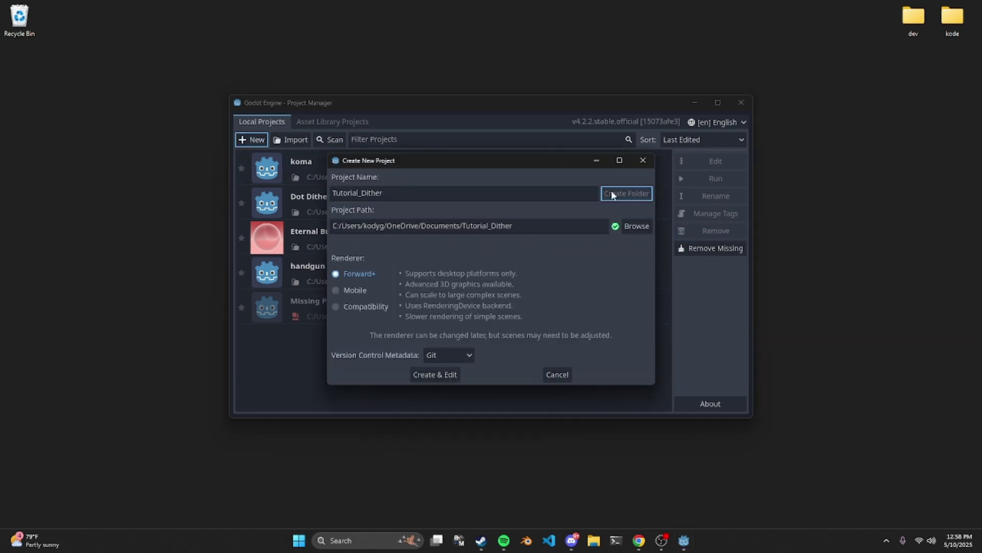
left_click(432, 373)
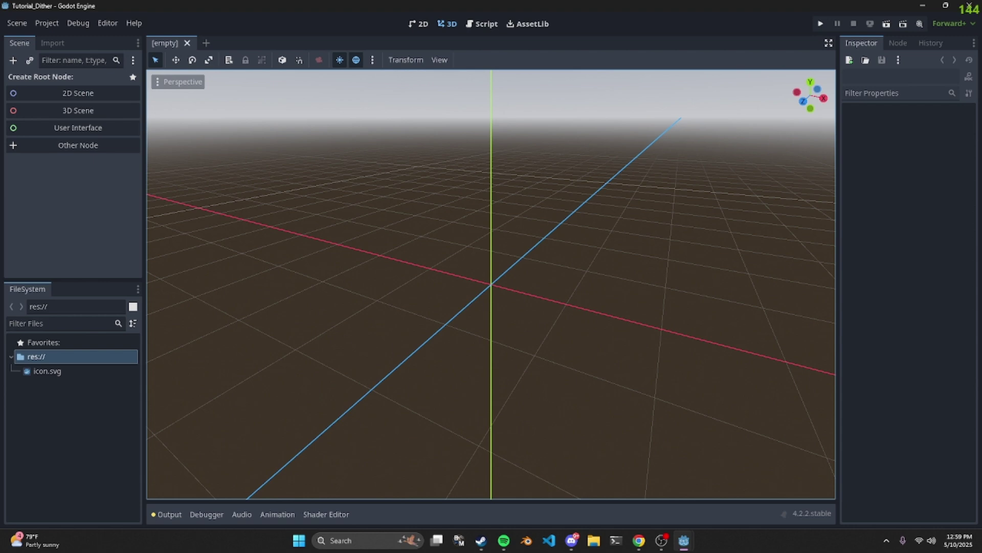
Make a Node3D the scene root and rename it Level1.
left_click(84, 111)
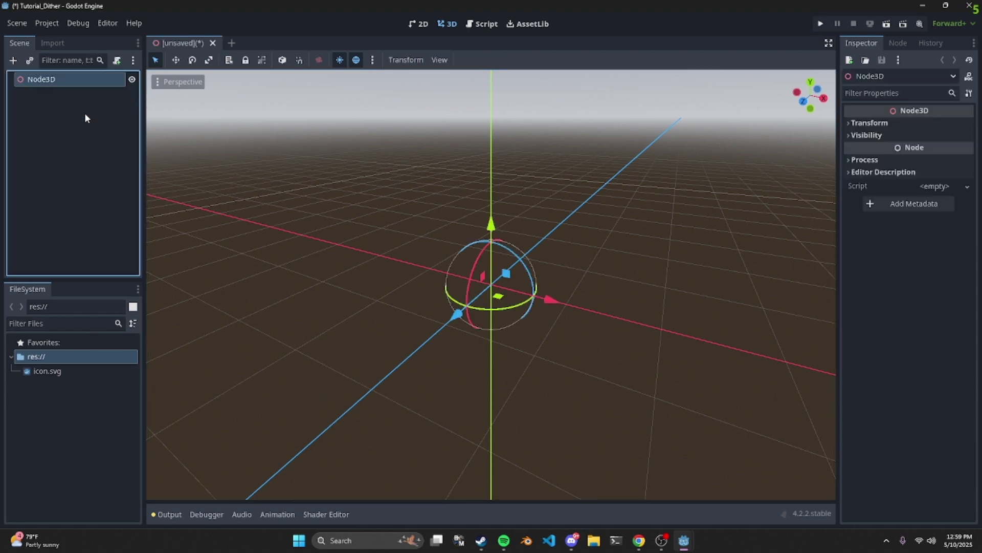
right_click(75, 84)
left_click(115, 198)
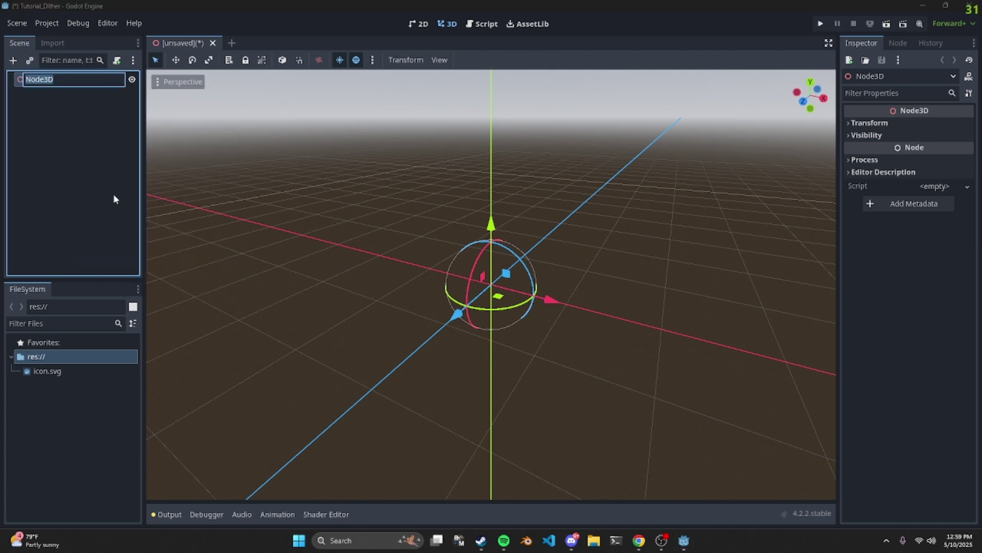
type("Level1")
key("Return")
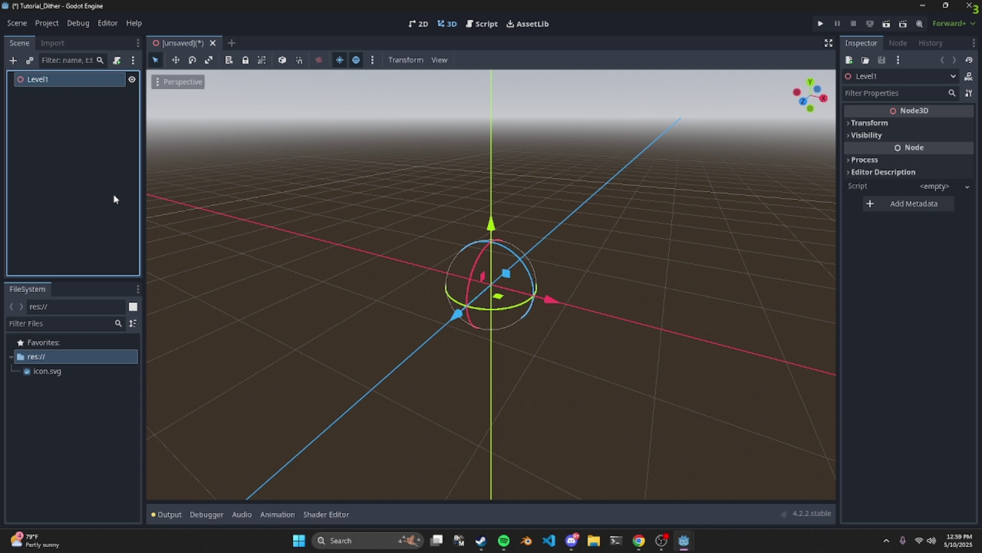
left_click(14, 61)
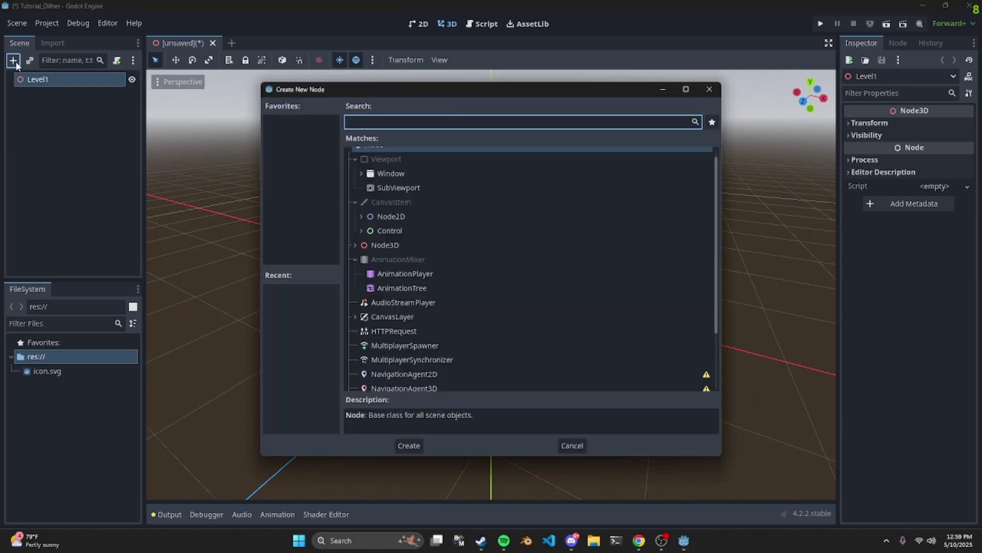
Add a SubViewportContainer under Level1 with Stretch enabled and Stretch Shrink set to 2.
type("sub")
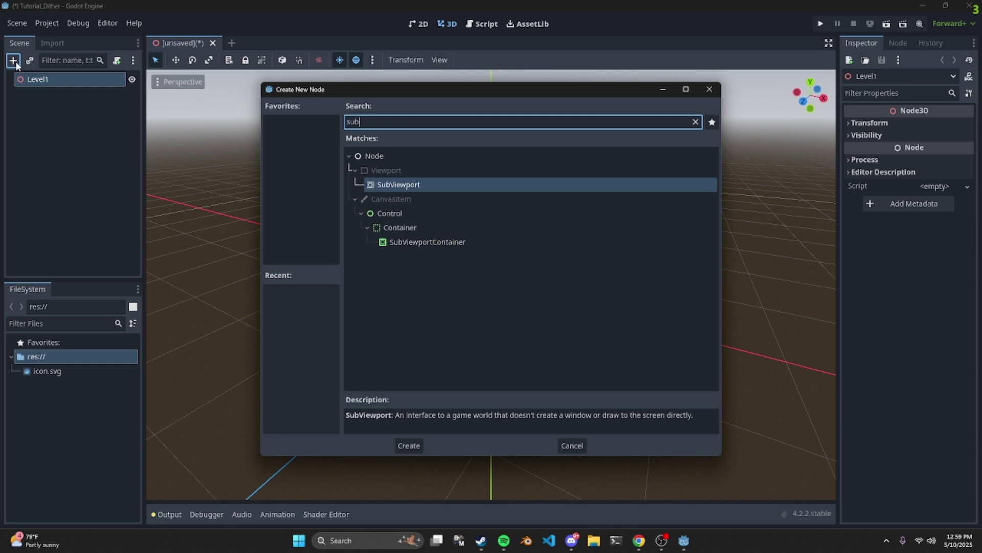
key("Down")
key("Down")
key("Down")
key("Down")
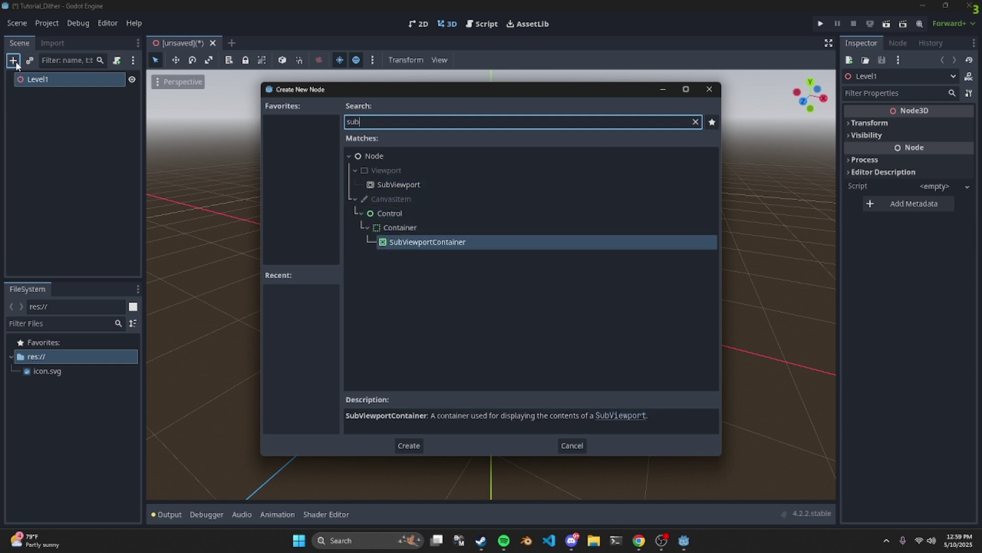
key("Return")
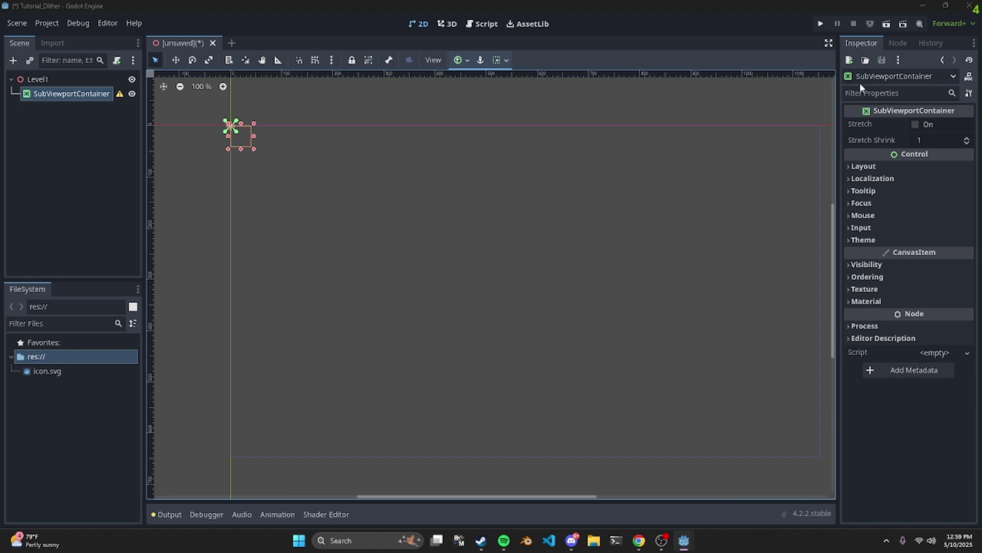
left_click(78, 78)
left_click(62, 88)
left_click(916, 123)
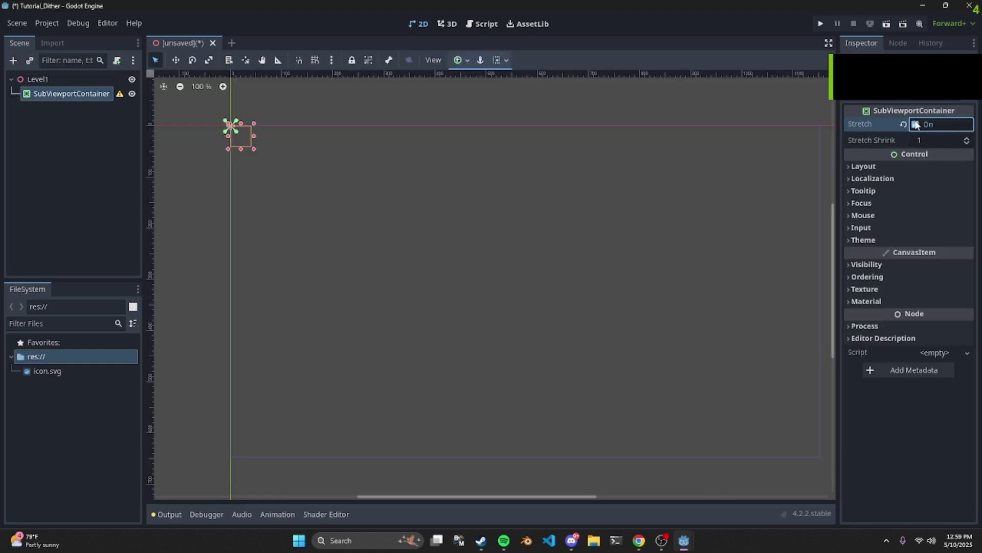
left_click(929, 140)
type("2")
key("Return")
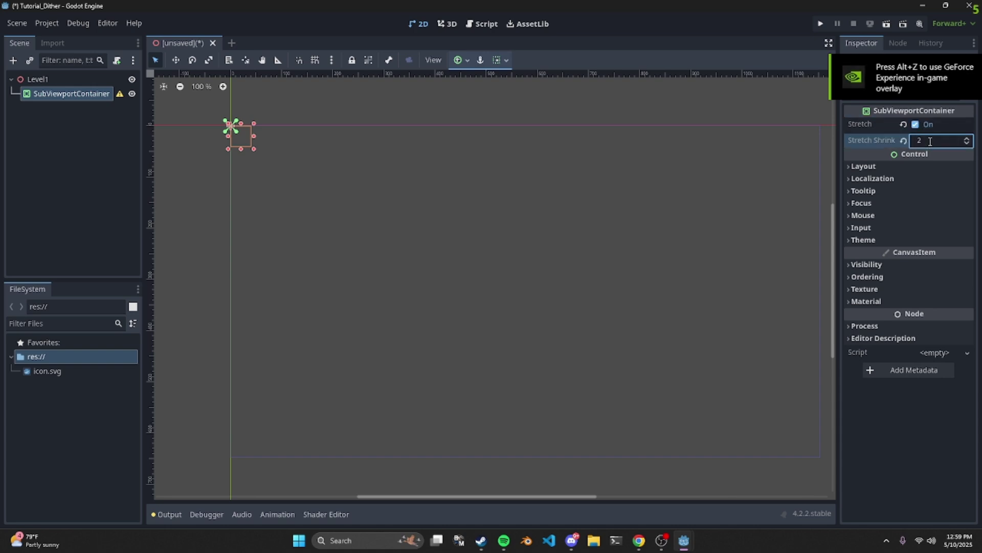
Add a SubViewport as the container's child.
left_click(14, 61)
type("subview")
key("Return")
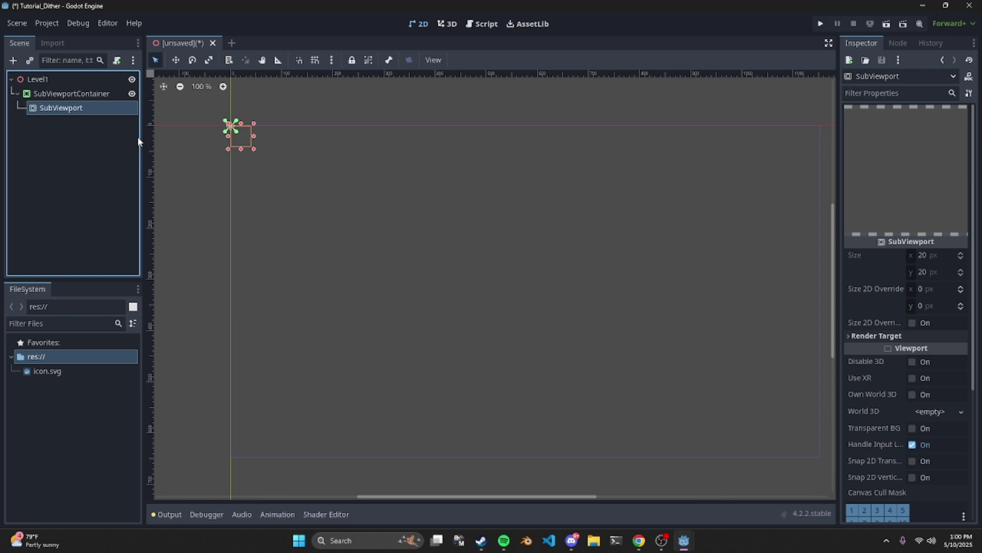
Add a Node3D under the SubViewport.
key("ctrl+a")
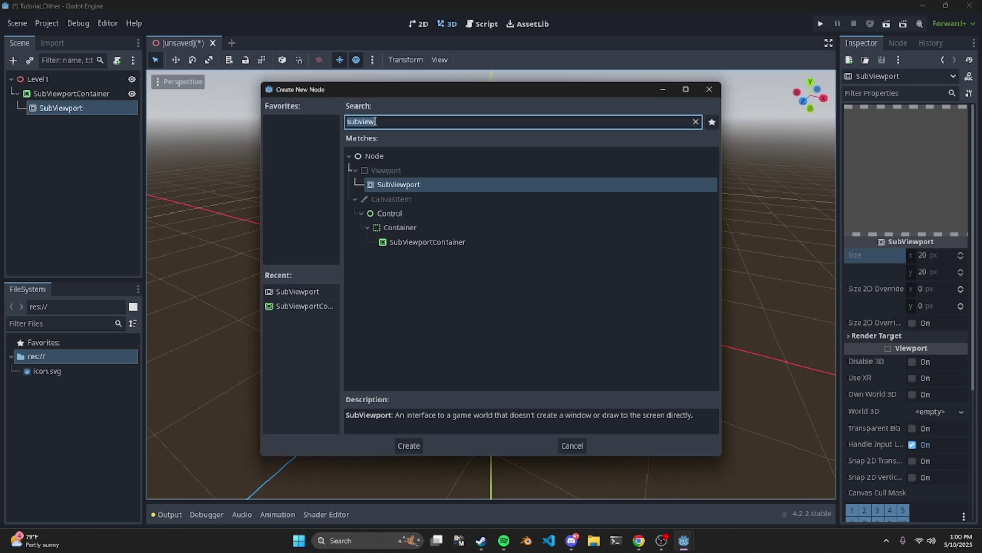
type("3dm")
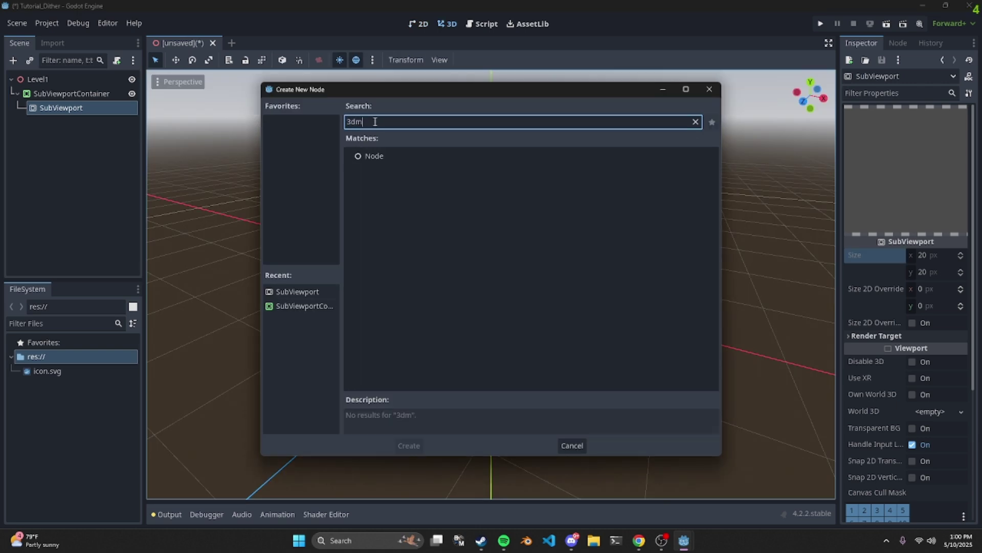
key("BackSpace")
type("nod")
key("ctrl+a")
type("node")
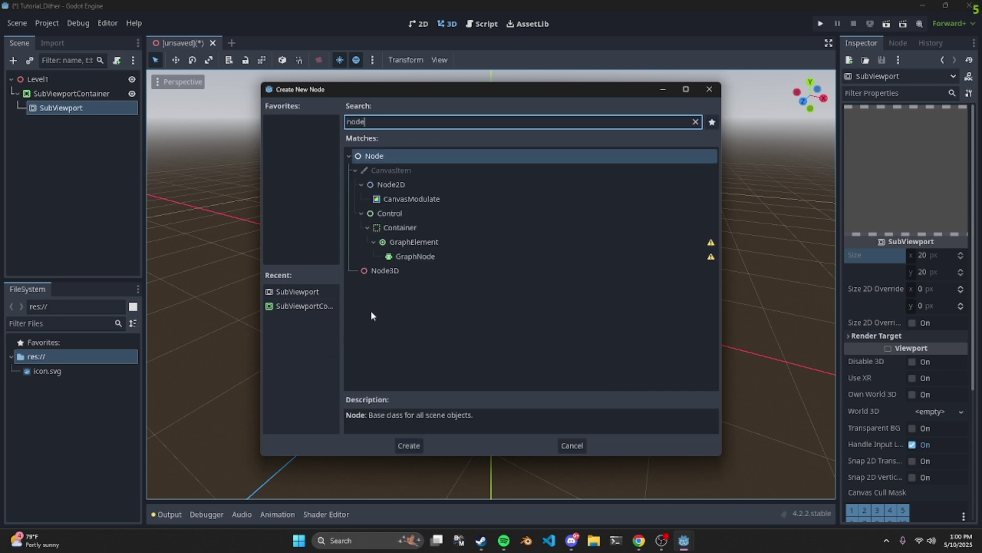
double_click(387, 271)
Rename the new Node3D to Level.
right_click(41, 125)
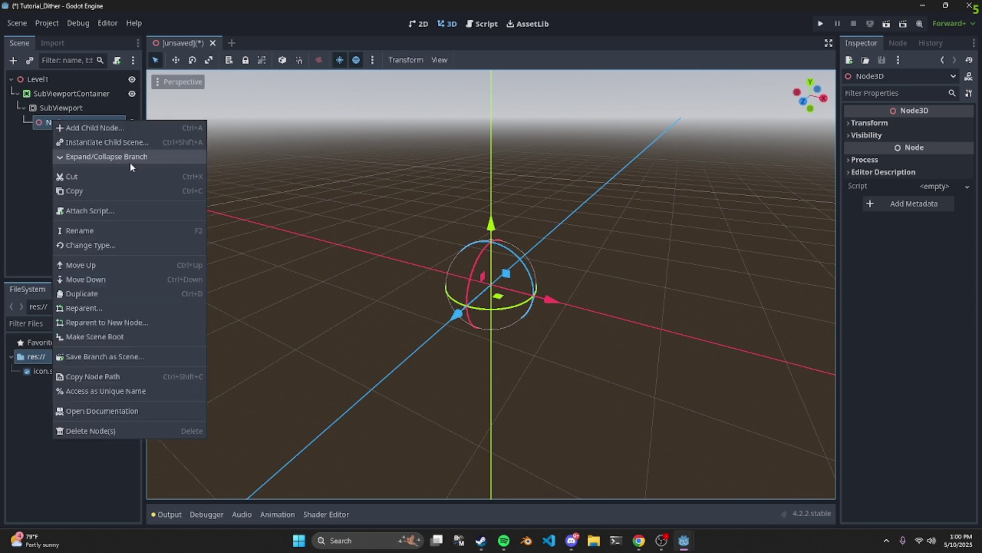
left_click(86, 228)
type("Level")
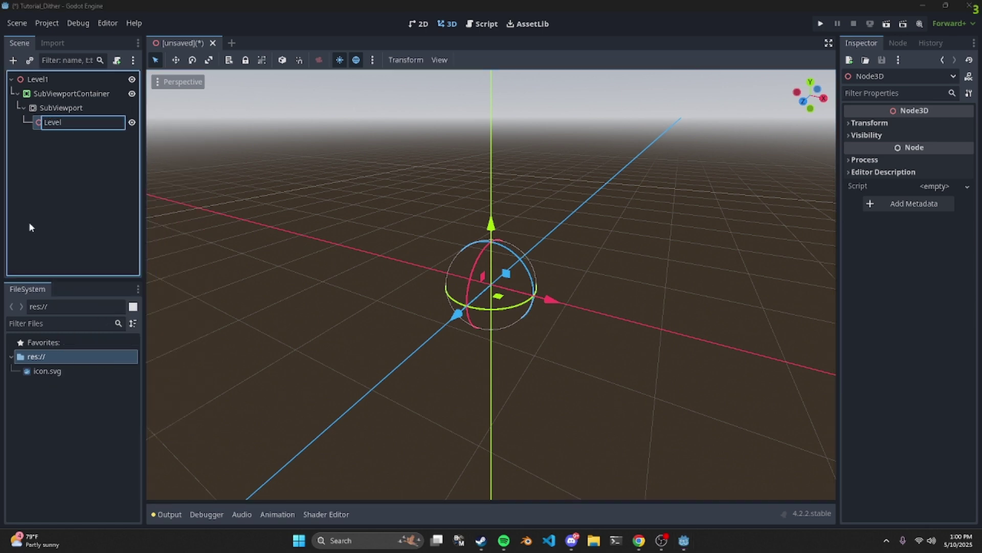
key("Return")
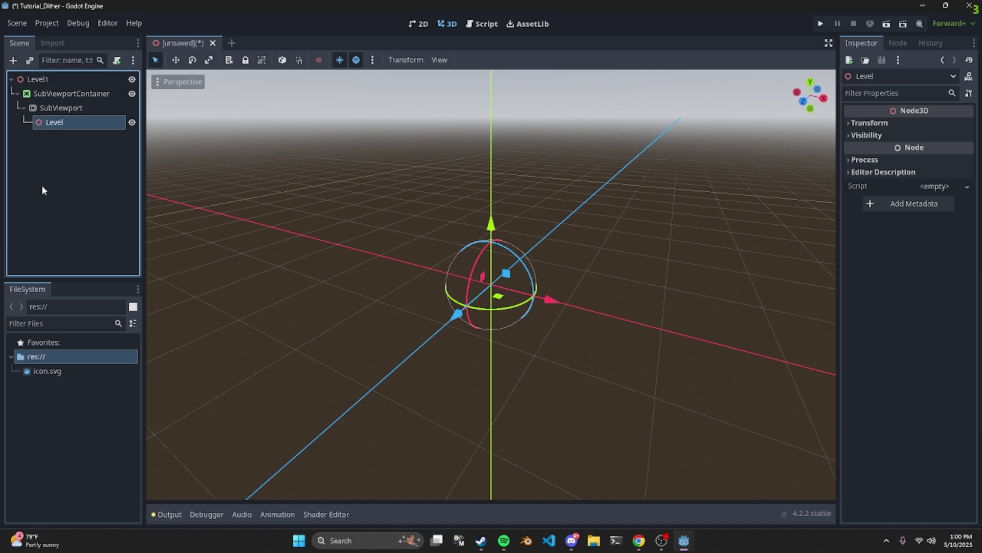
left_click(15, 60)
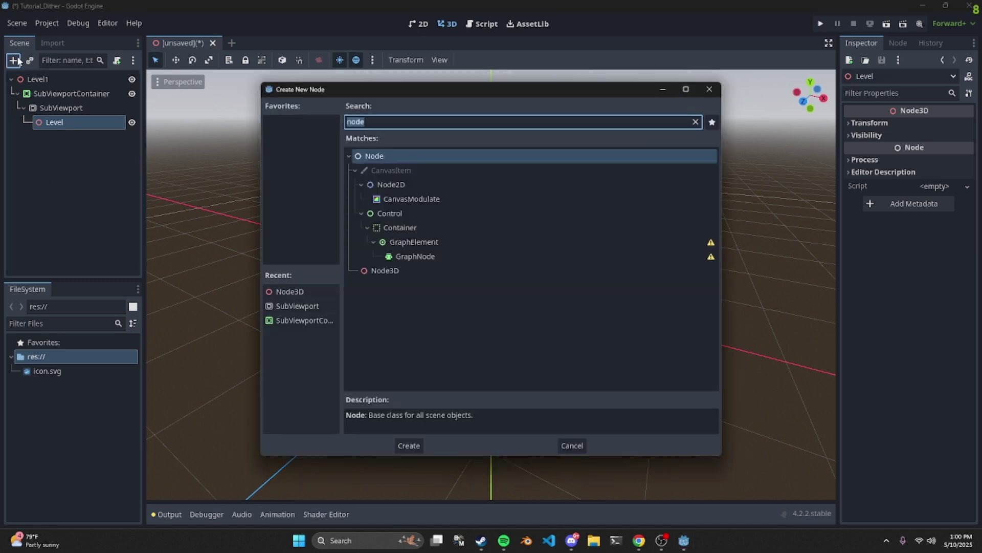
Add a WorldEnvironment under Level and assign it a New Environment.
type("world")
key("Return")
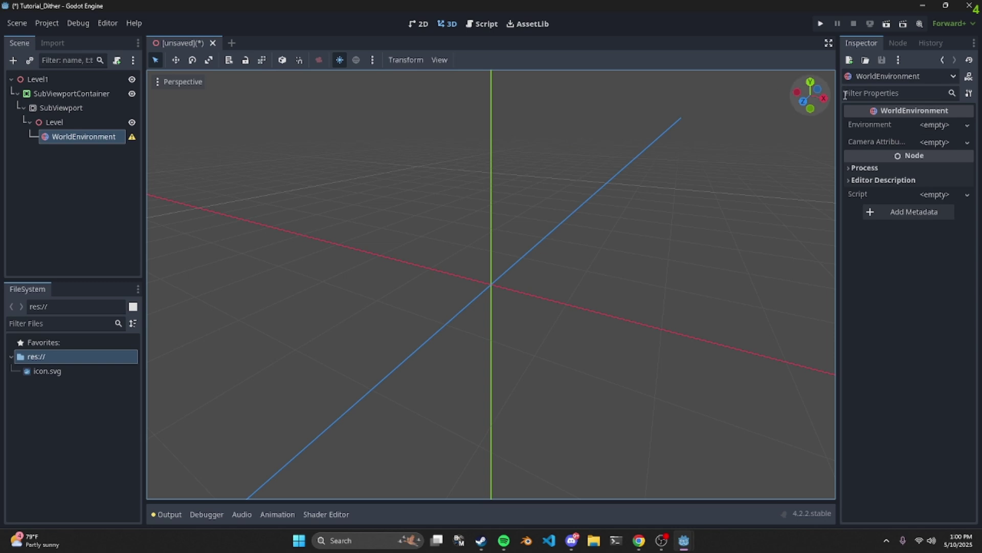
left_click(967, 125)
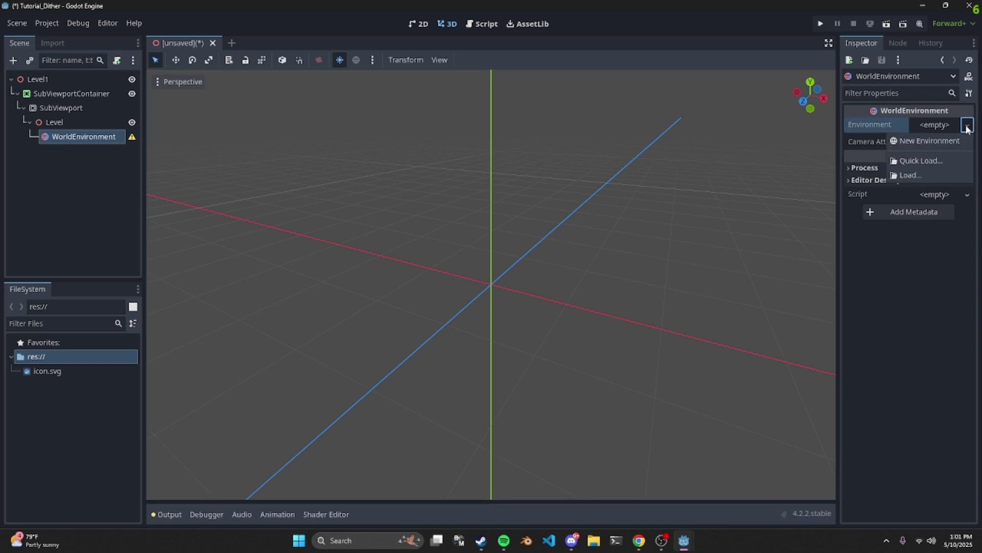
left_click(929, 140)
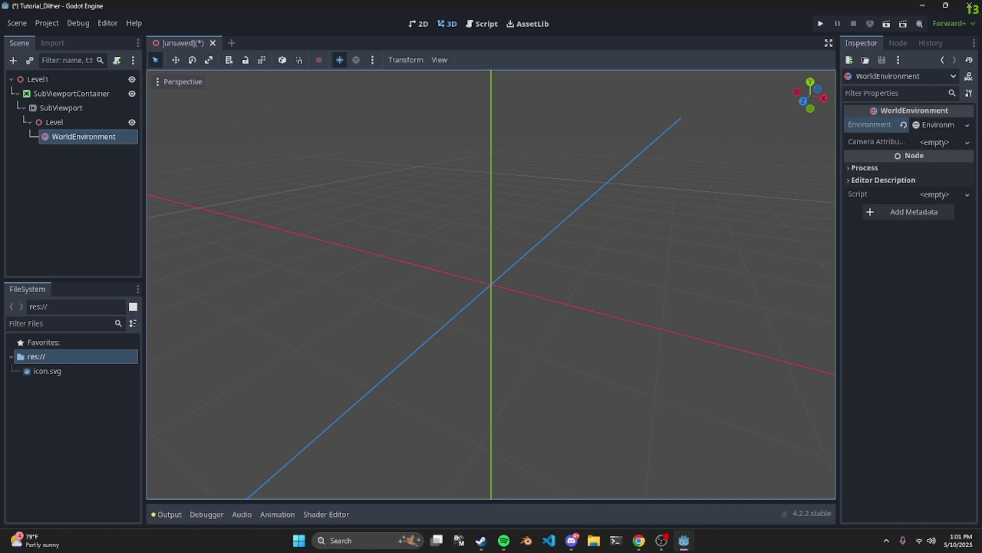
Add a MeshInstance3D under Level.
left_click(46, 122)
left_click(16, 62)
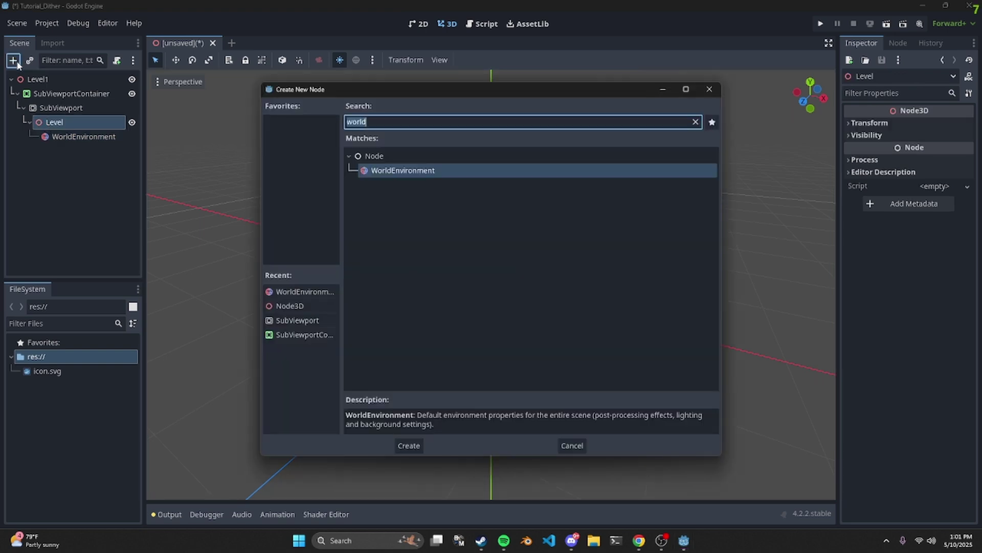
type("mesh")
key("Return")
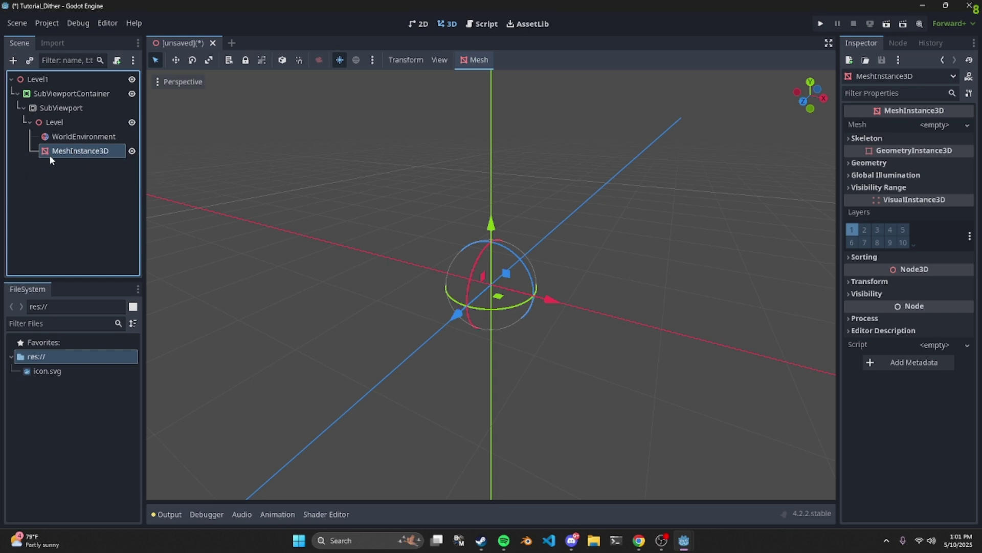
Rename the MeshInstance3D to Floor and add a StaticBody3D beneath it.
right_click(64, 151)
left_click(106, 258)
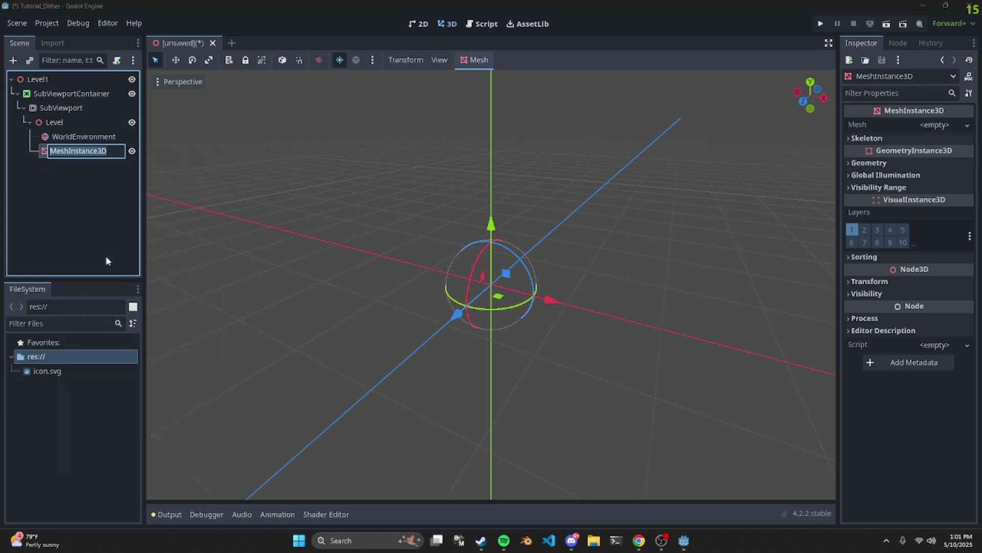
type("Floor")
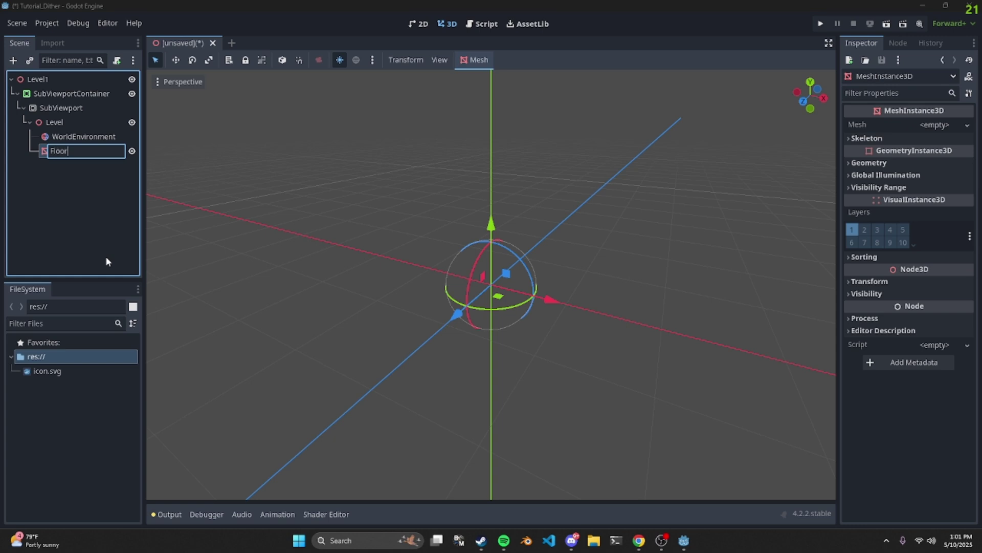
key("Return")
key("ctrl+a")
type("stat")
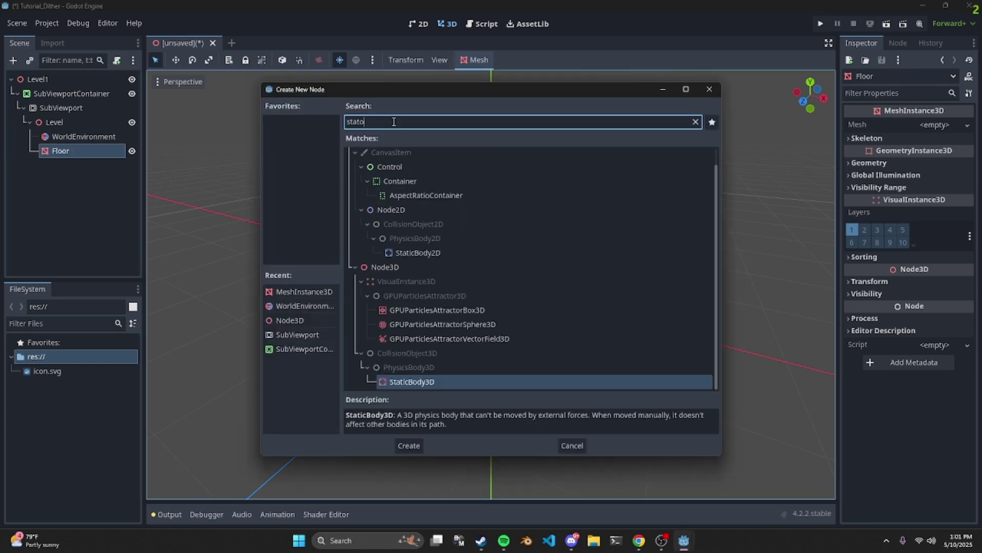
type("ic")
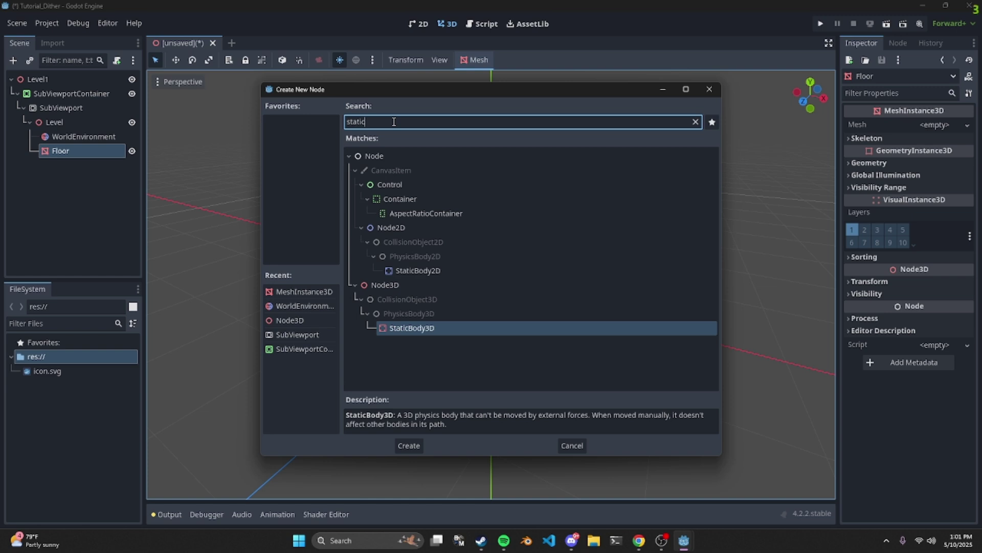
key("Return")
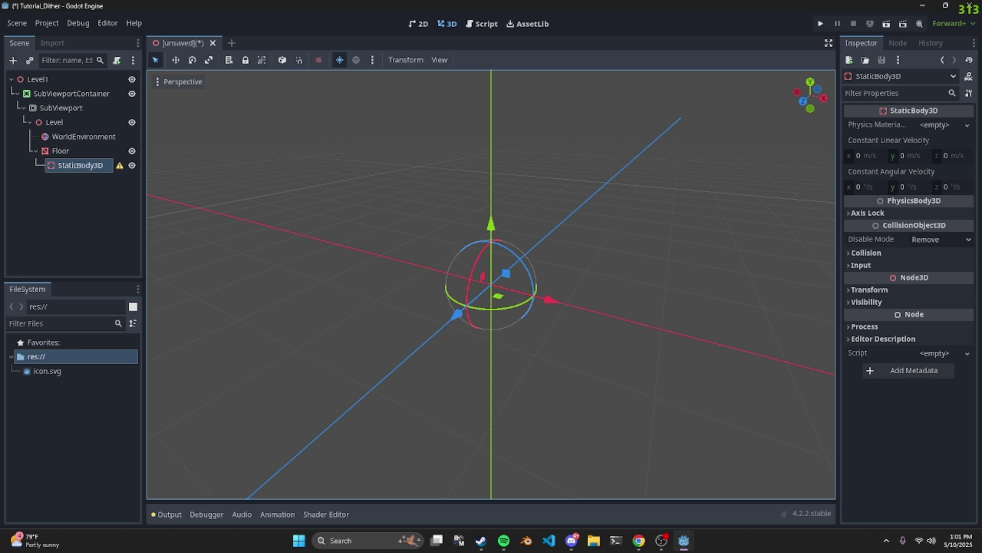
Add a CollisionShape3D under StaticBody3D with a new BoxShape3D shape.
left_click(13, 61)
type("co")
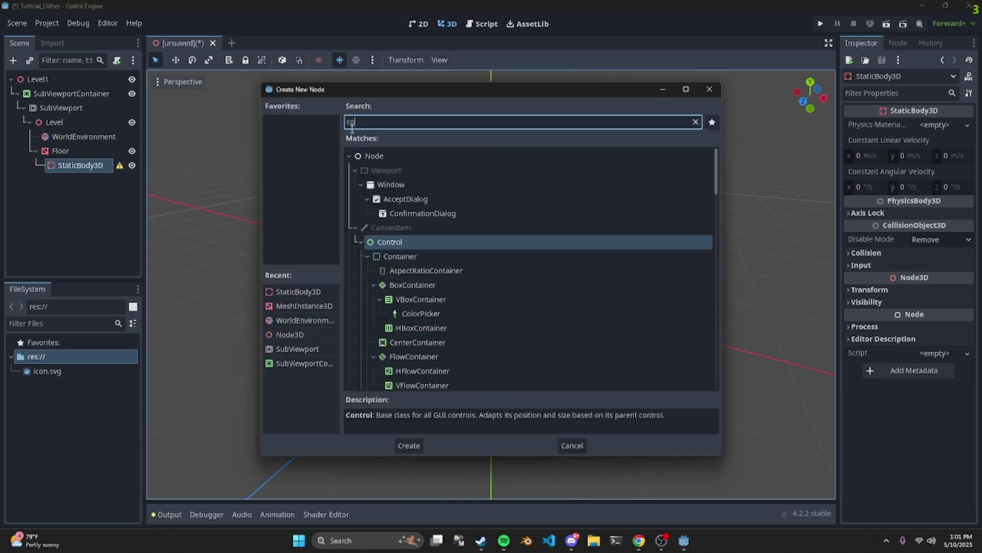
type("lli")
key("Return")
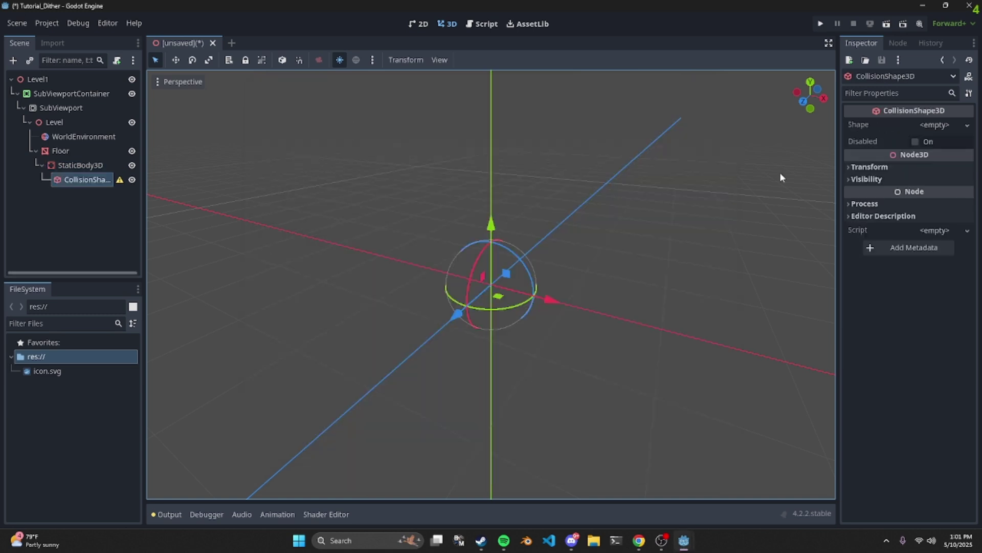
left_click(967, 125)
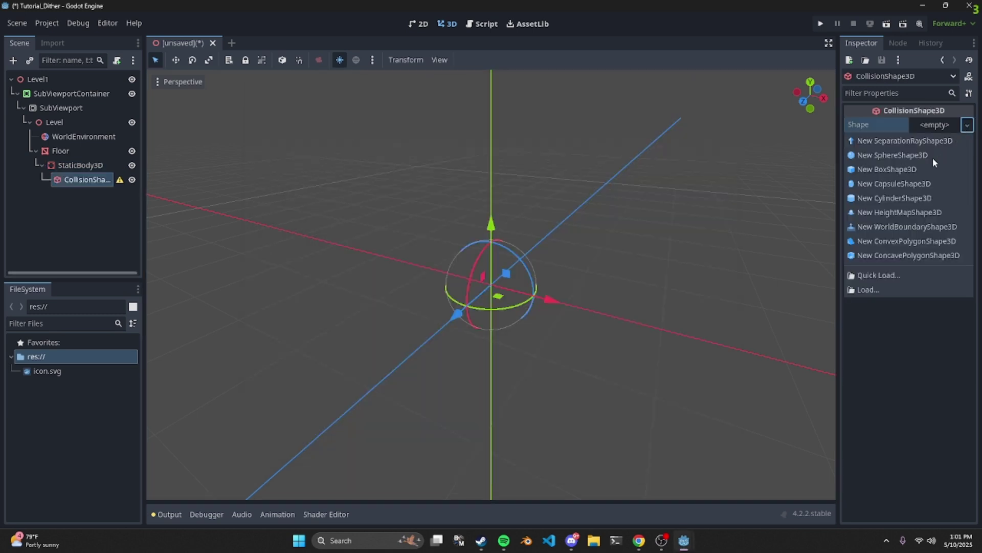
left_click(916, 168)
left_click(95, 165)
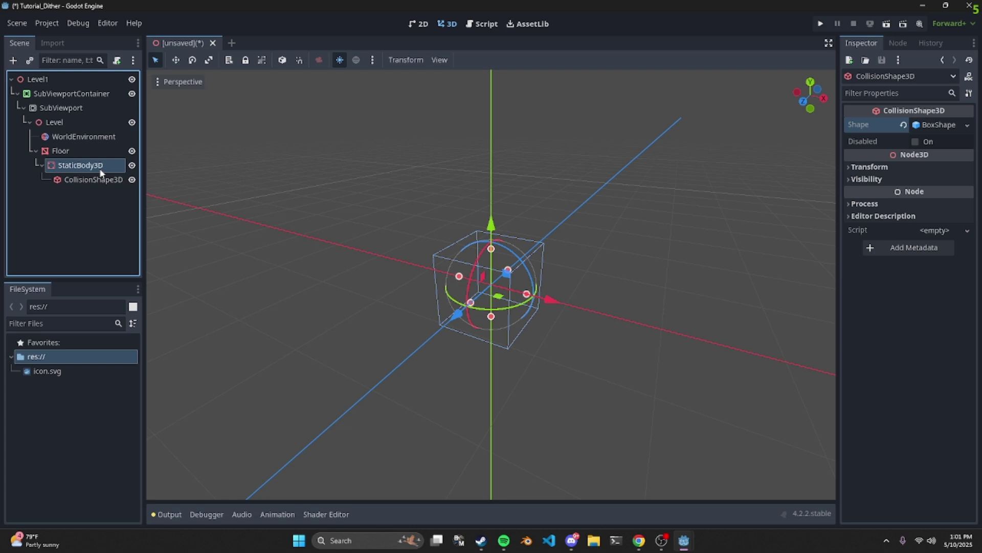
left_click(96, 152)
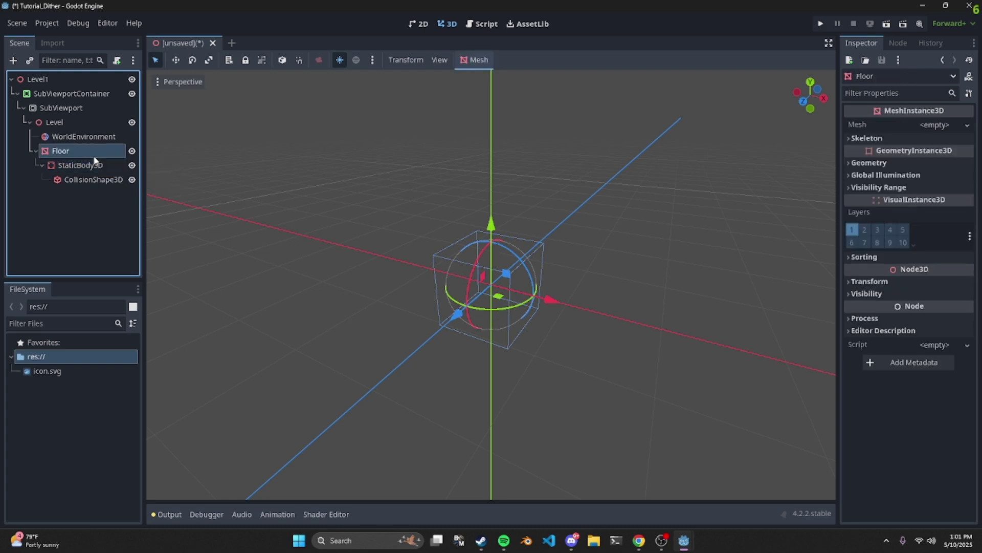
Give Floor a New BoxMesh.
left_click(967, 125)
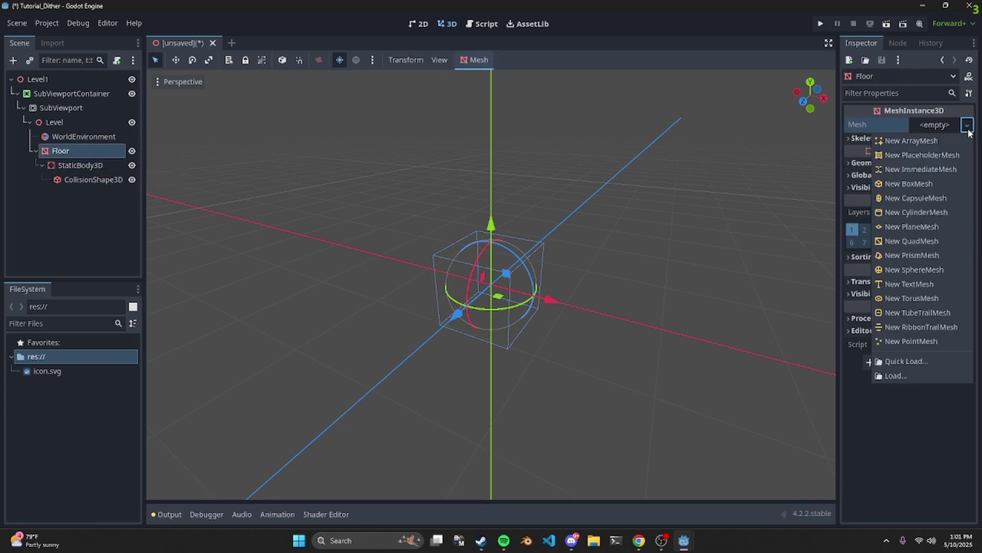
key("Escape")
left_click(938, 183)
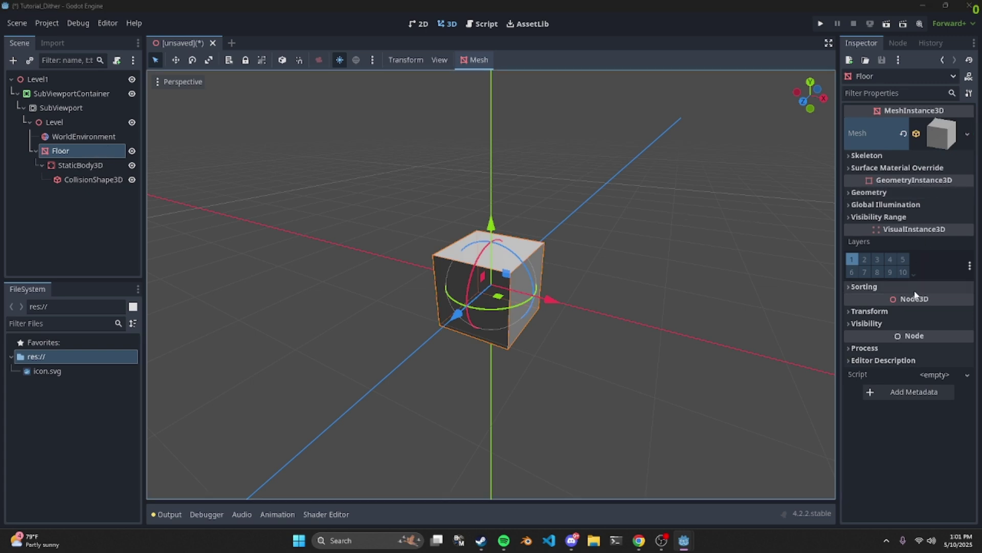
Scale Floor to 6.5 on all axes, then unlink and set Y scale to 0.05.
left_click(888, 308)
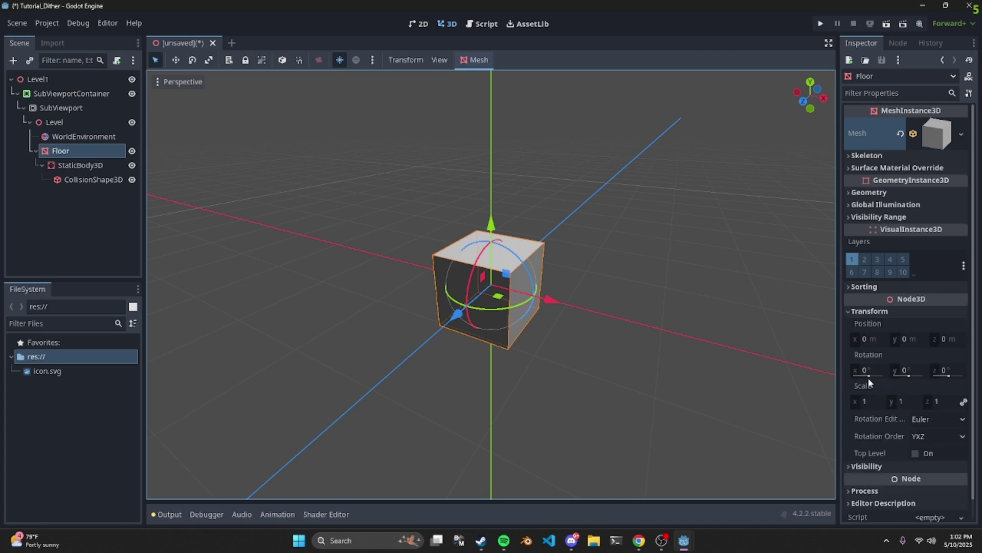
left_click(868, 401)
type("6.5")
key("Return")
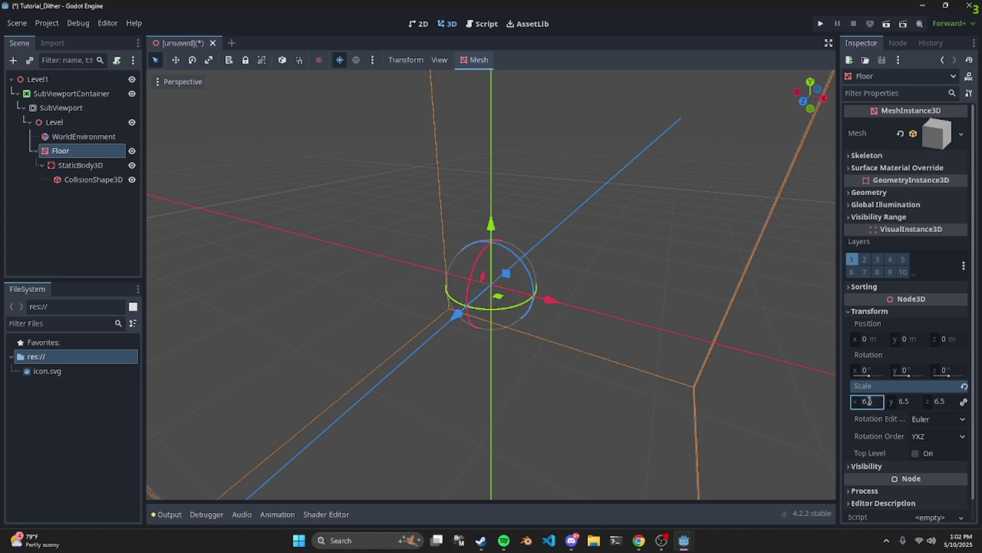
scroll(594, 284, "down", 6)
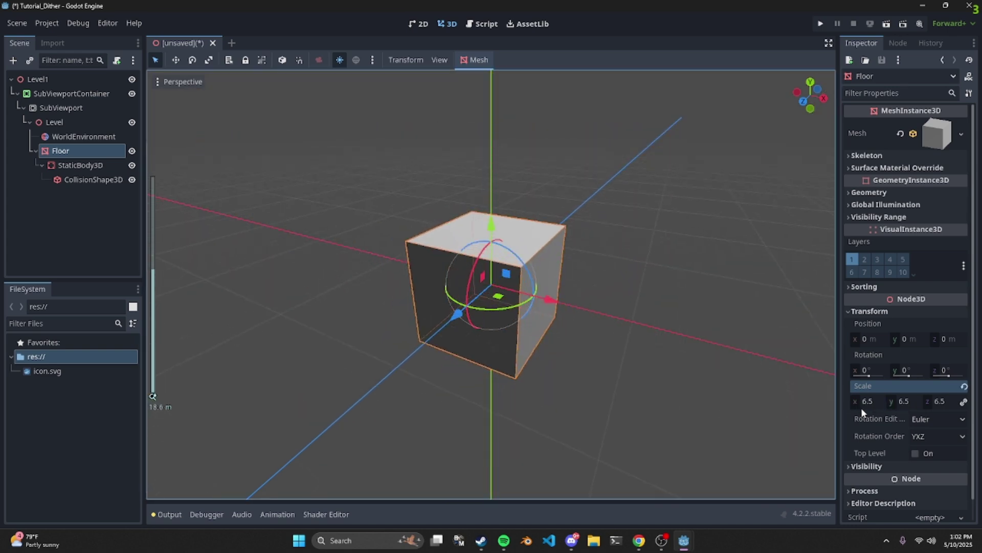
left_click(964, 402)
left_click(904, 401)
type(".05")
key("Return")
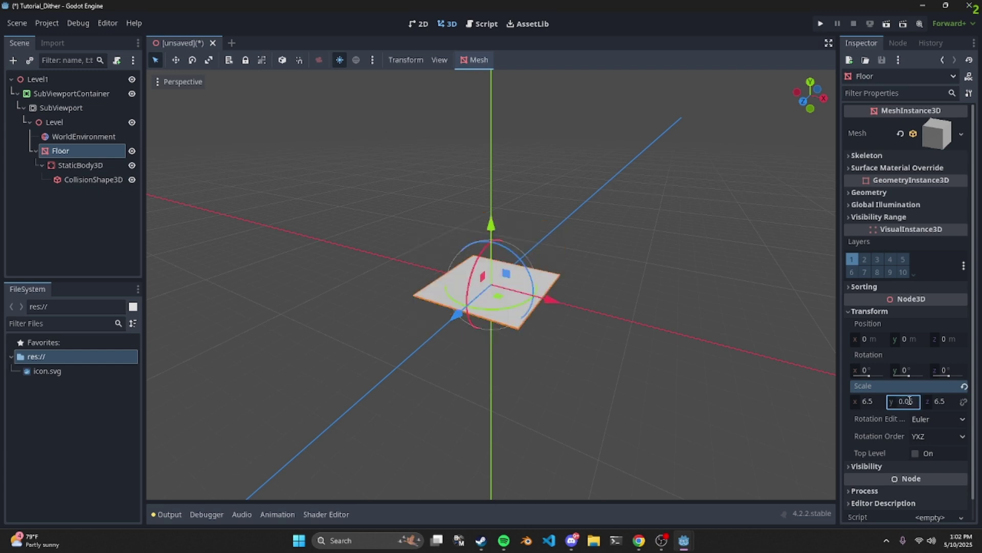
scroll(512, 230, "up", 2)
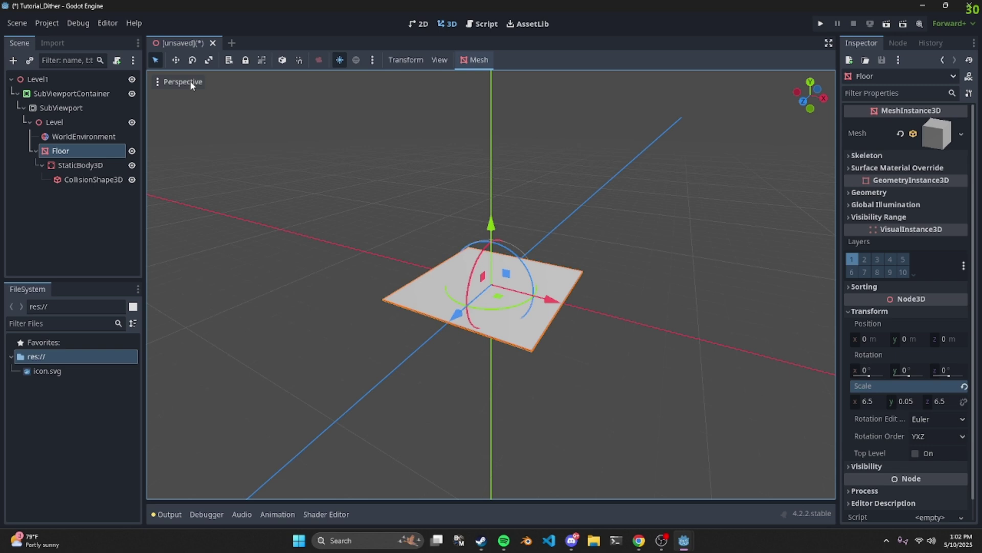
Switch the 3D viewport to Orthogonal projection and orbit around the floor slab.
left_click(182, 82)
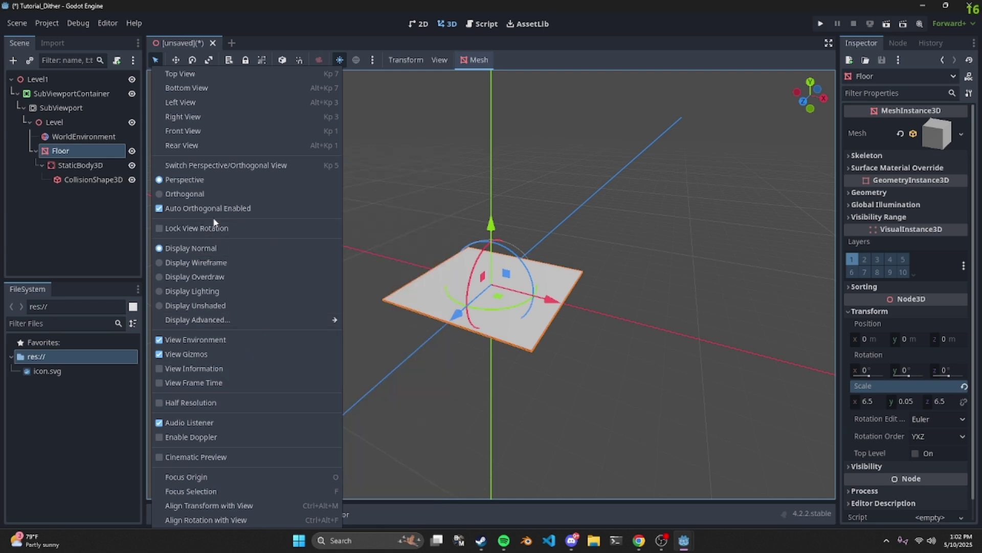
left_click(223, 191)
left_click(485, 256)
middle_click_drag(603, 223, 369, 118)
left_click(183, 81)
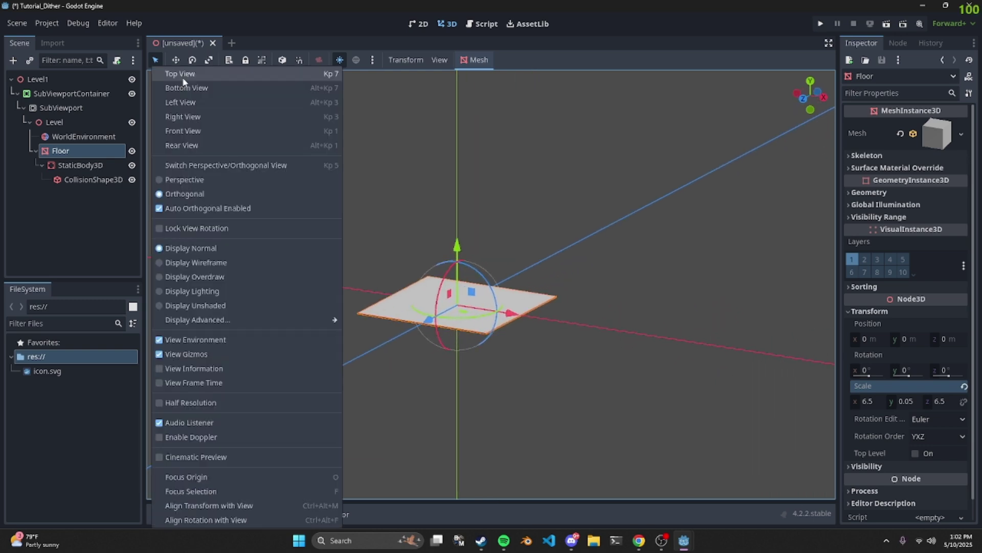
left_click(456, 186)
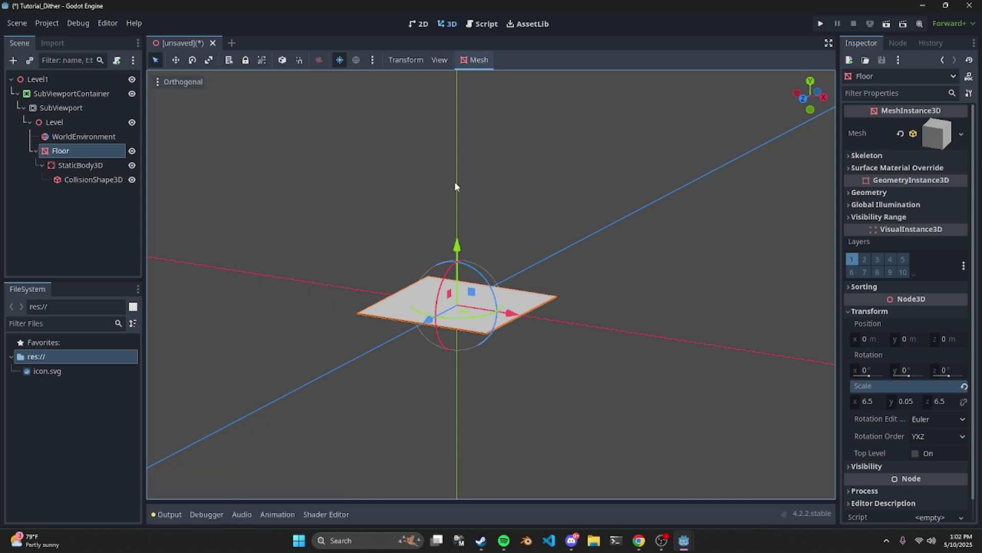
Add a new Node3D child under Level.
left_click(77, 121)
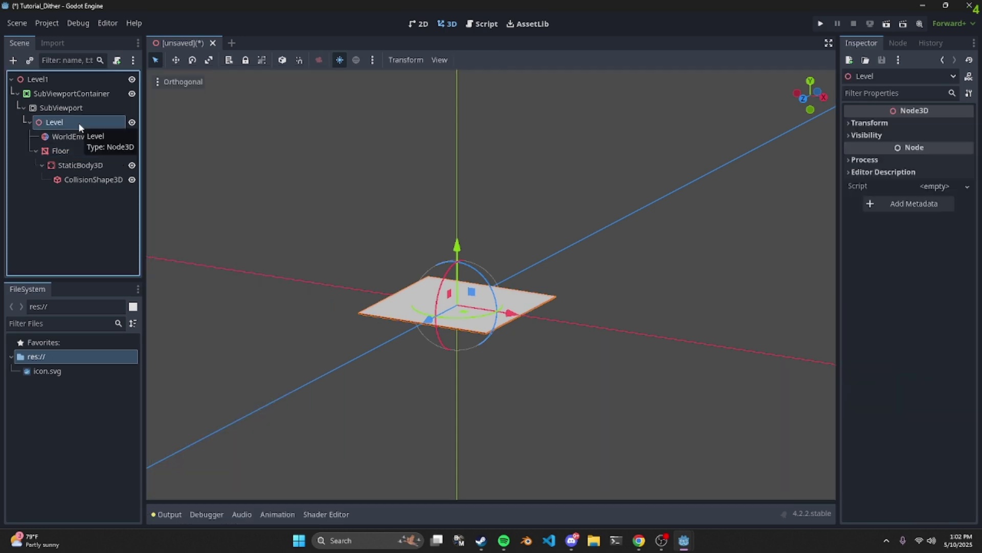
left_click(13, 60)
type("Node3D")
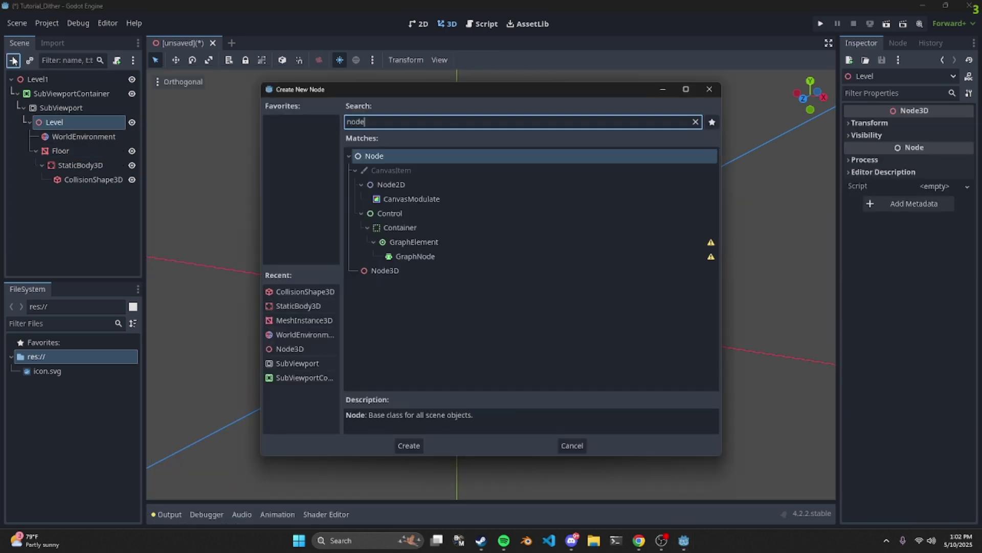
key("Return")
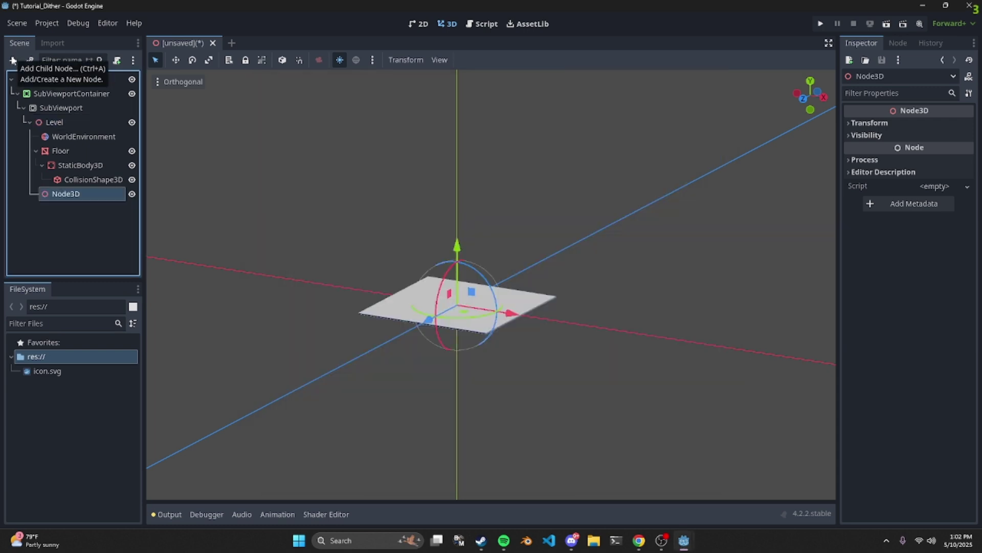